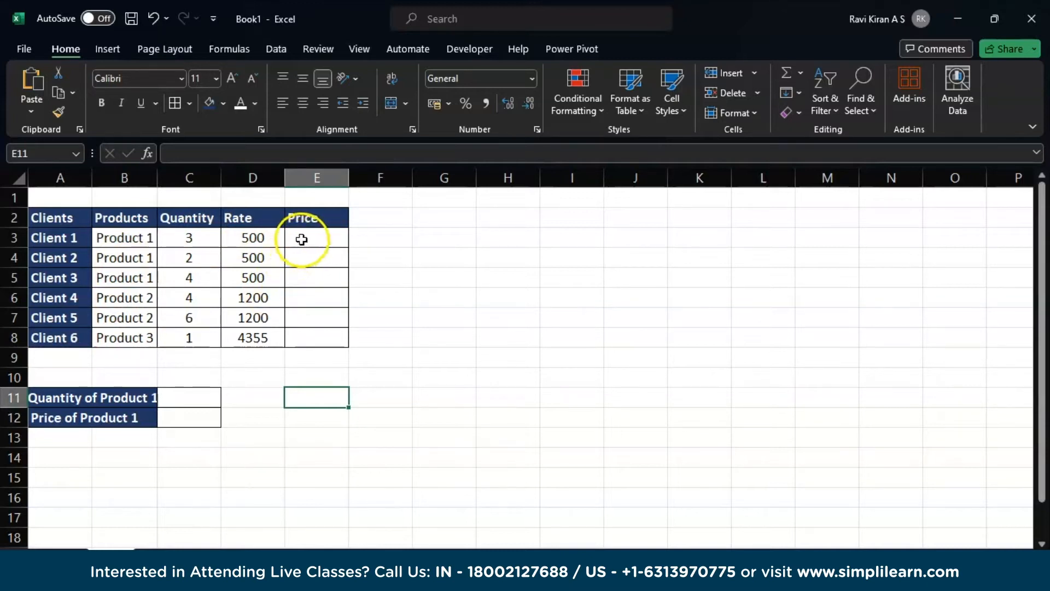
- Calculate each client's price in E3:E8 by multiplying rate by quantity with =D3*C3, filled down the column
{"action": "left_click", "coordinate": [301, 239]}
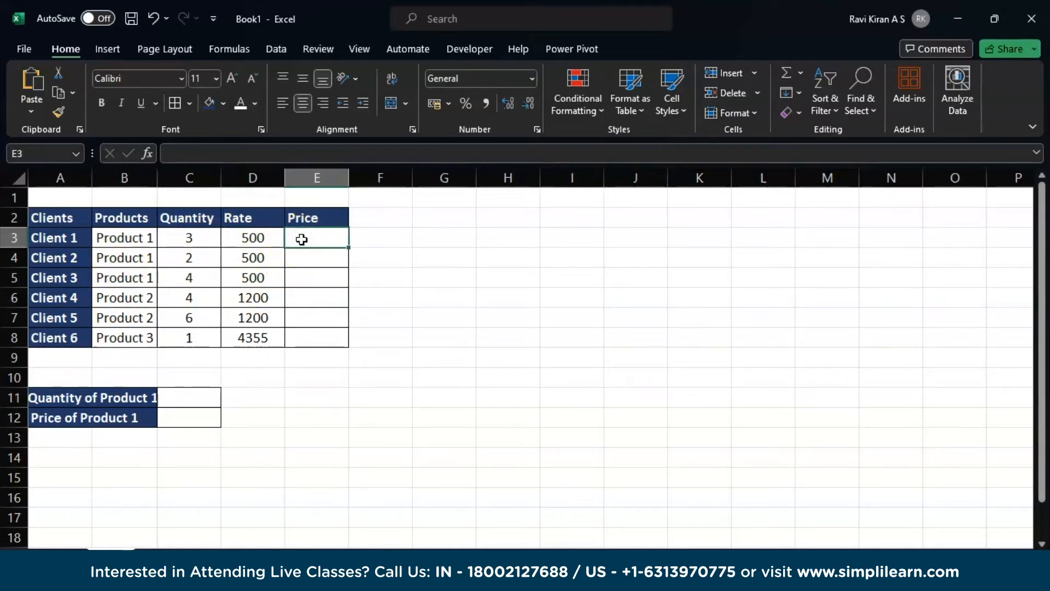
{"action": "type", "text": "="}
{"action": "left_click", "coordinate": [261, 236]}
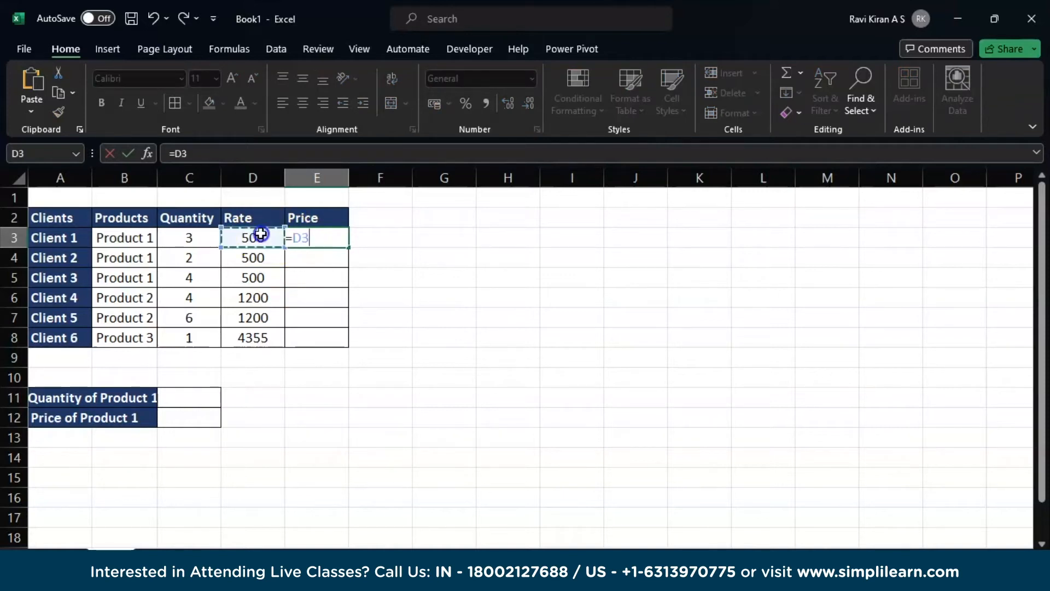
{"action": "type", "text": "*"}
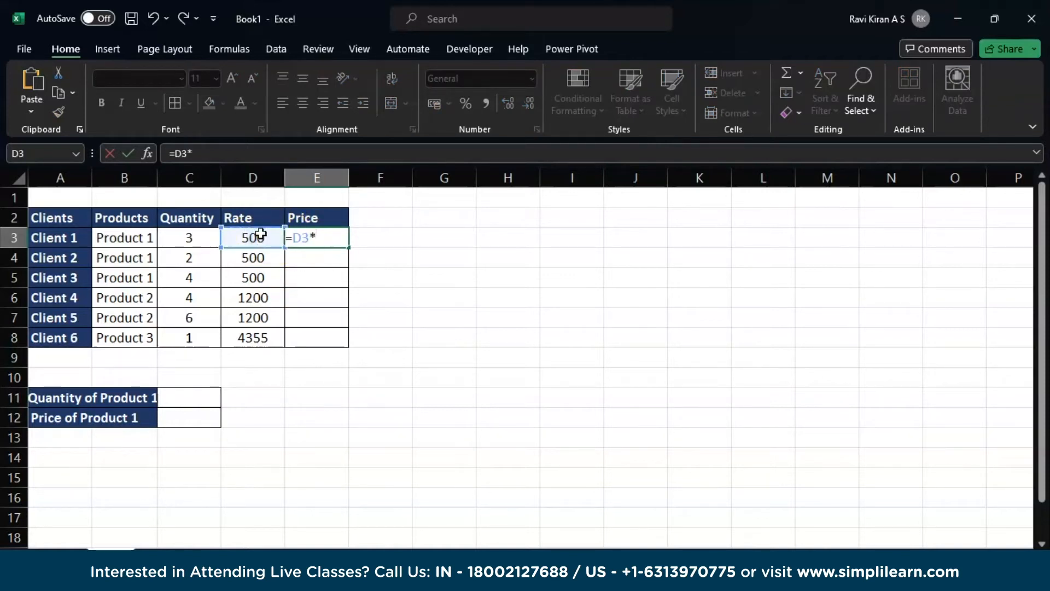
{"action": "left_click", "coordinate": [210, 239]}
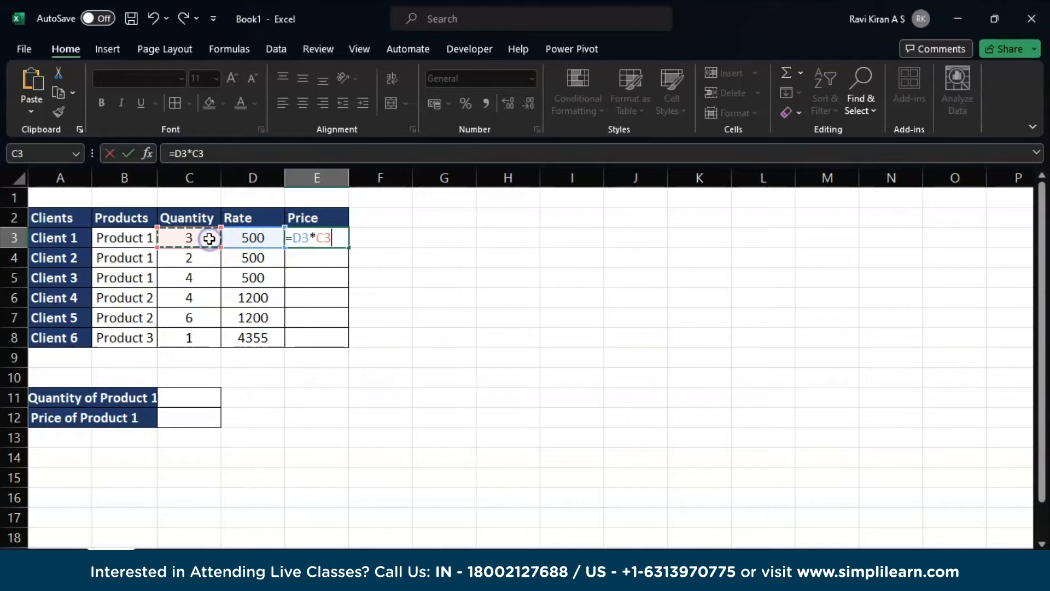
{"action": "key", "text": "Return"}
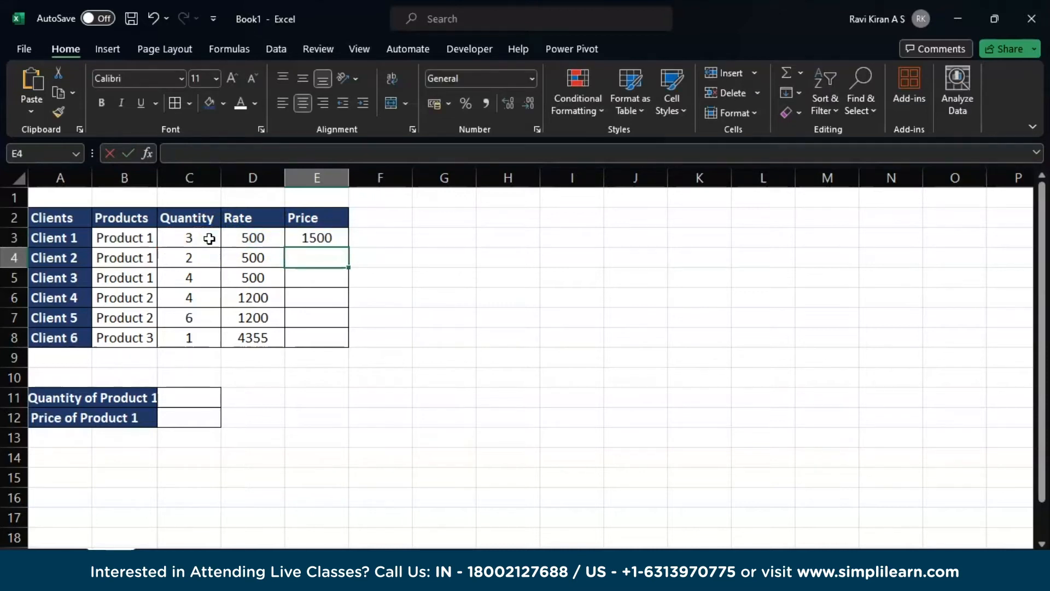
{"action": "left_click", "coordinate": [331, 238]}
{"action": "left_click_drag", "start_coordinate": [348, 247], "coordinate": [348, 347]}
- Total the prices E3:E8 in cell E9 with SUM, and clear that cell again
{"action": "left_click", "coordinate": [328, 356]}
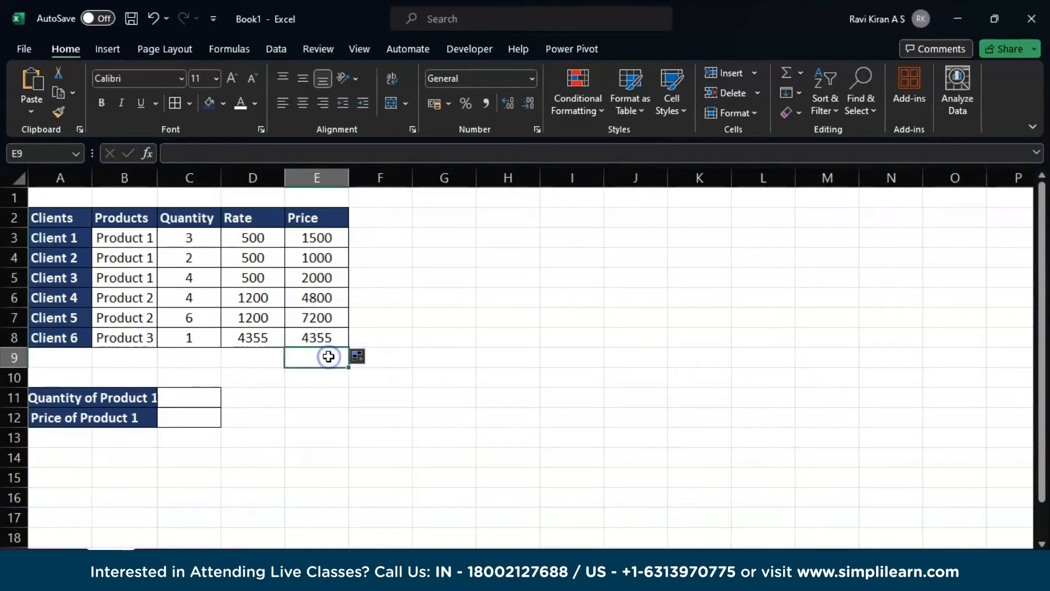
{"action": "type", "text": "=sum"}
{"action": "key", "text": "Tab"}
{"action": "left_click_drag", "start_coordinate": [331, 237], "coordinate": [336, 335]}
{"action": "key", "text": "Return"}
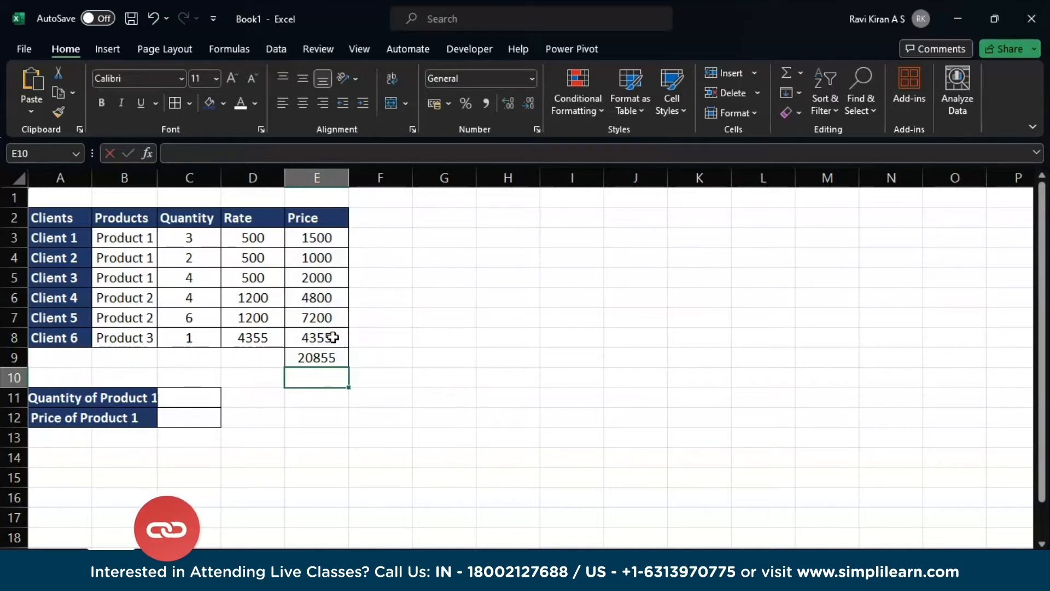
{"action": "left_click", "coordinate": [302, 356]}
{"action": "key", "text": "Delete"}
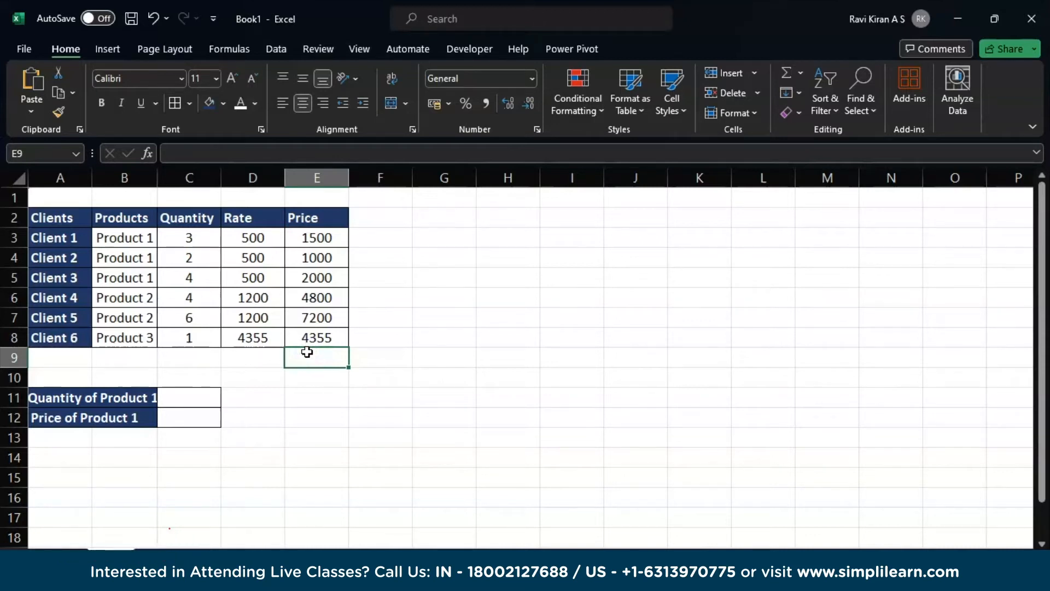
- Calculate the overall total in cell E9 with SUMPRODUCT of the rates D3:D8 and the quantities C3:C8
{"action": "type", "text": "=su"}
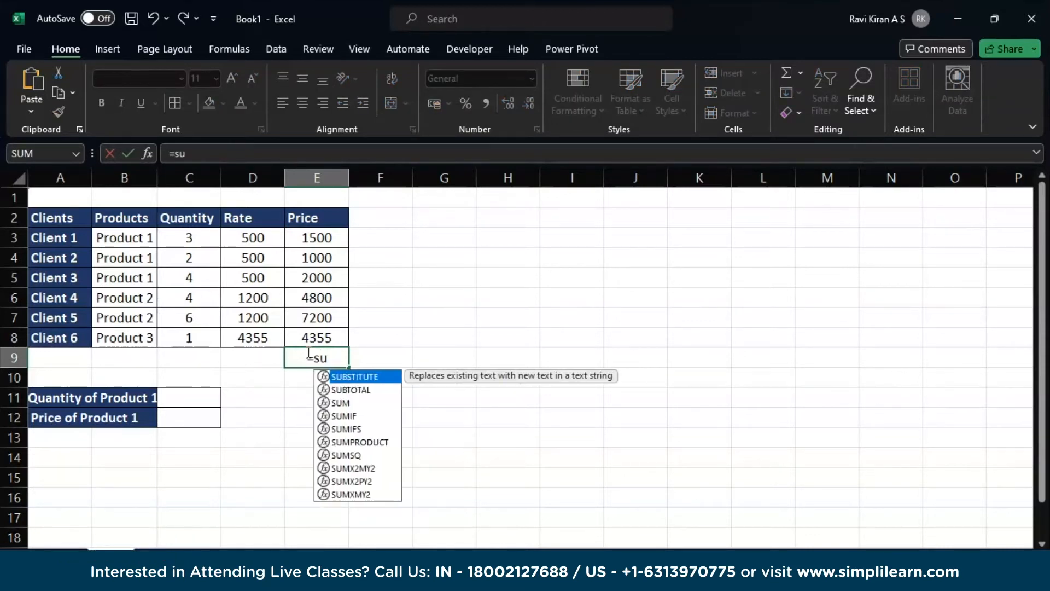
{"action": "key", "text": "Down"}
{"action": "key", "text": "Down"}
{"action": "key", "text": "Down"}
{"action": "key", "text": "Down"}
{"action": "key", "text": "Down"}
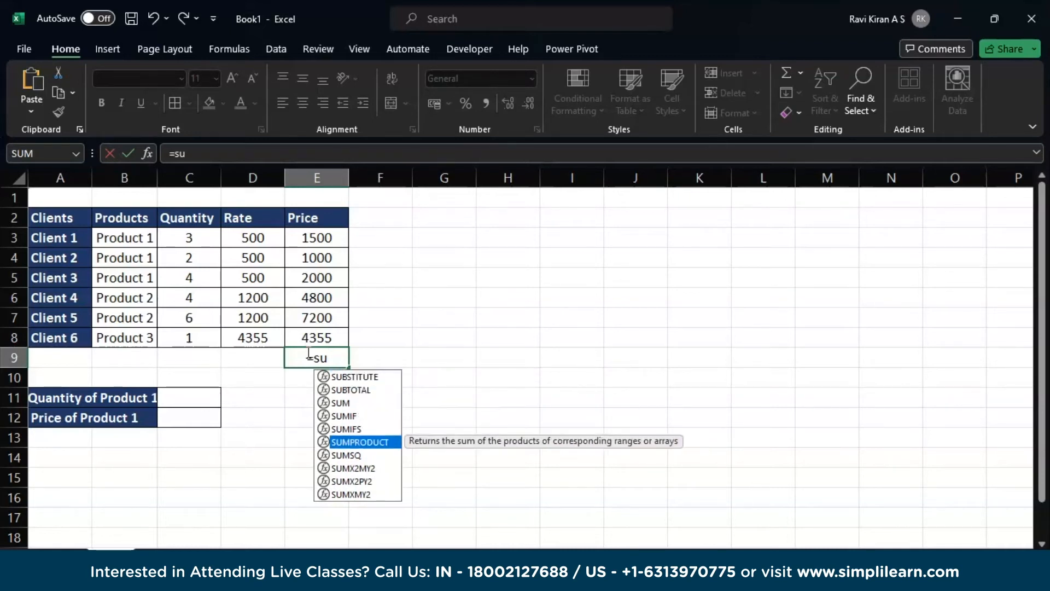
{"action": "key", "text": "Tab"}
{"action": "left_click_drag", "start_coordinate": [262, 239], "coordinate": [253, 338]}
{"action": "type", "text": ","}
{"action": "left_click_drag", "start_coordinate": [206, 240], "coordinate": [205, 329]}
{"action": "key", "text": "Return"}
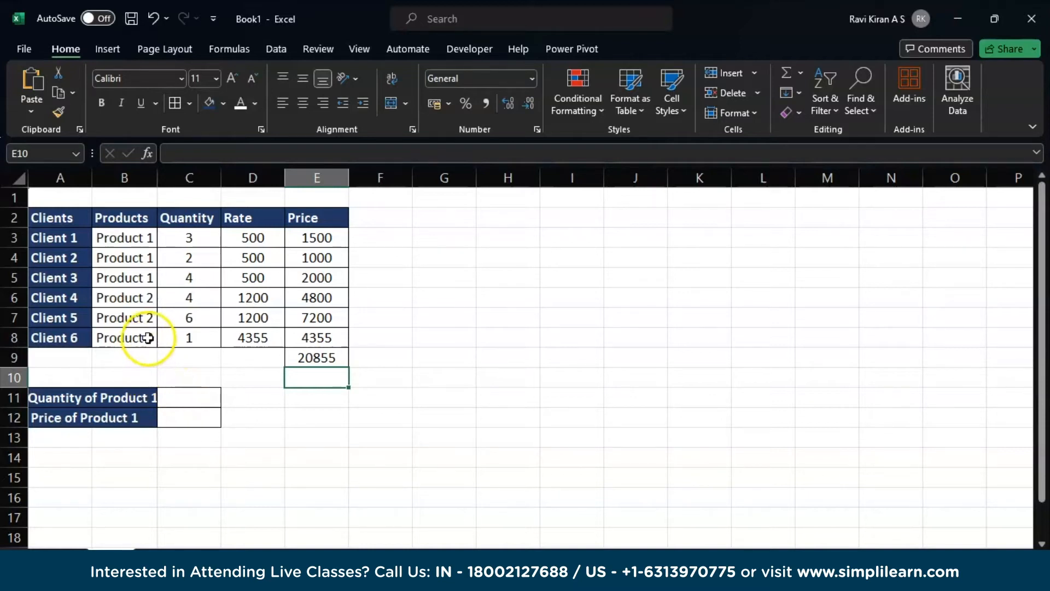
- Enter =SUMPRODUCT((B3:B8),C3:C8) in cell C11 for the quantity of Product 1
{"action": "left_click", "coordinate": [172, 398]}
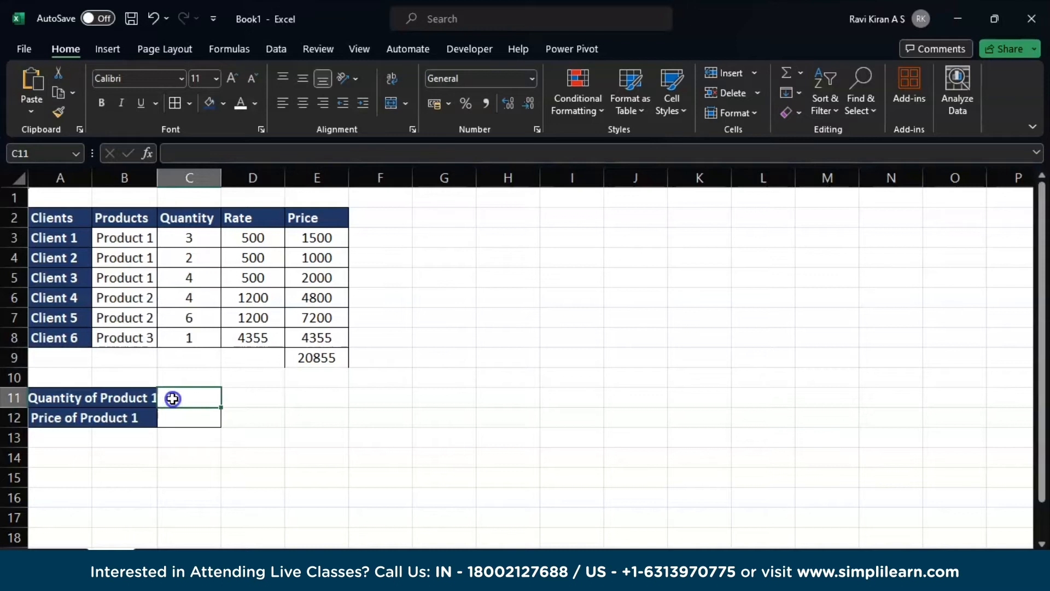
{"action": "type", "text": "="}
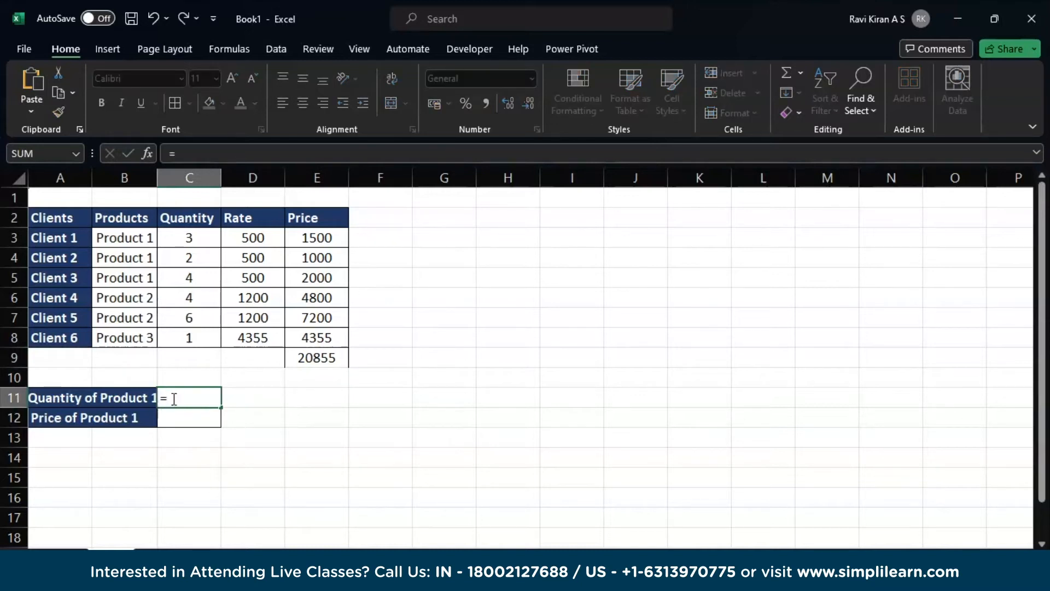
{"action": "type", "text": "sum"}
{"action": "key", "text": "Down"}
{"action": "key", "text": "Down"}
{"action": "key", "text": "Down"}
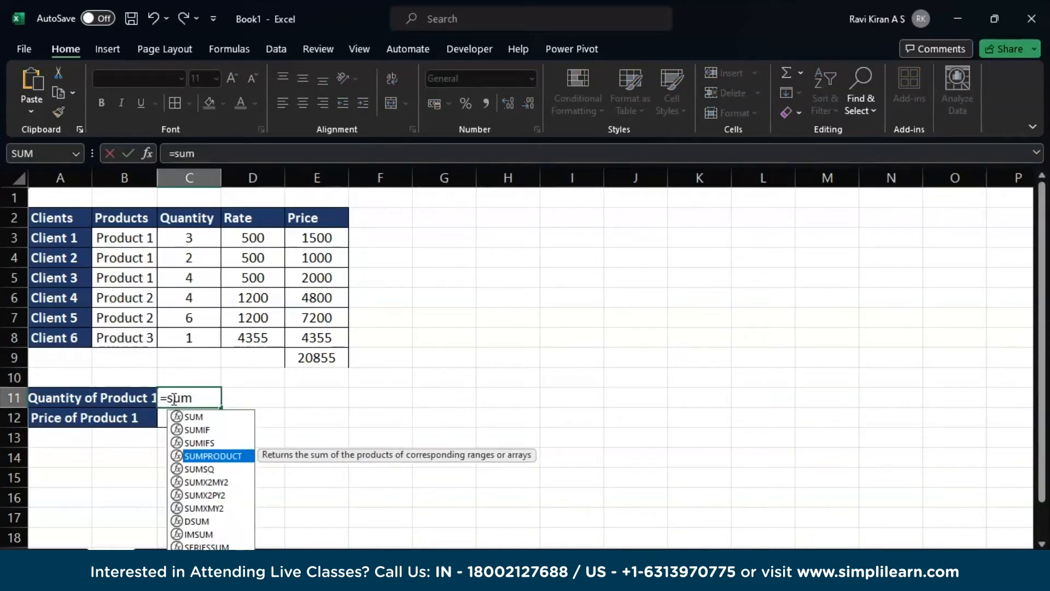
{"action": "key", "text": "Tab"}
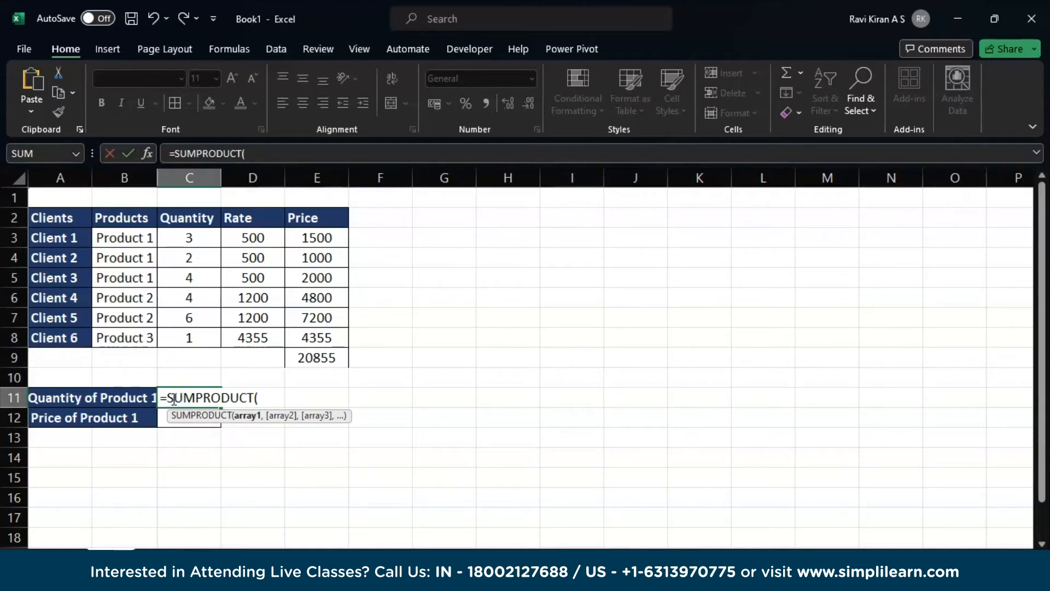
{"action": "type", "text": "("}
{"action": "left_click_drag", "start_coordinate": [146, 238], "coordinate": [140, 338]}
{"action": "type", "text": "),"}
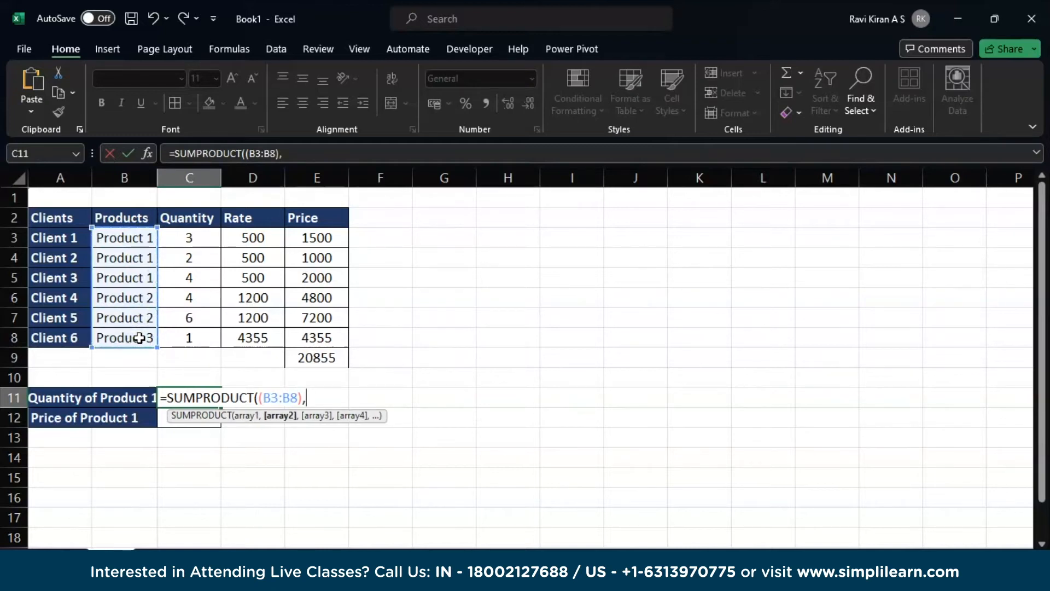
{"action": "left_click", "coordinate": [181, 233]}
{"action": "left_click_drag", "start_coordinate": [181, 233], "coordinate": [187, 346]}
{"action": "type", "text": ")"}
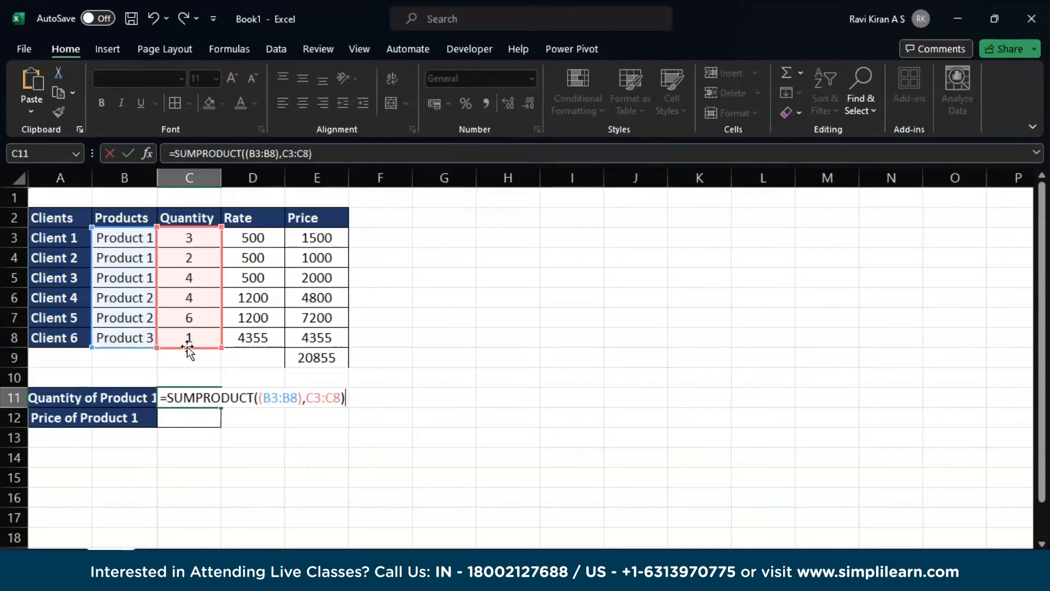
{"action": "left_click", "coordinate": [297, 398]}
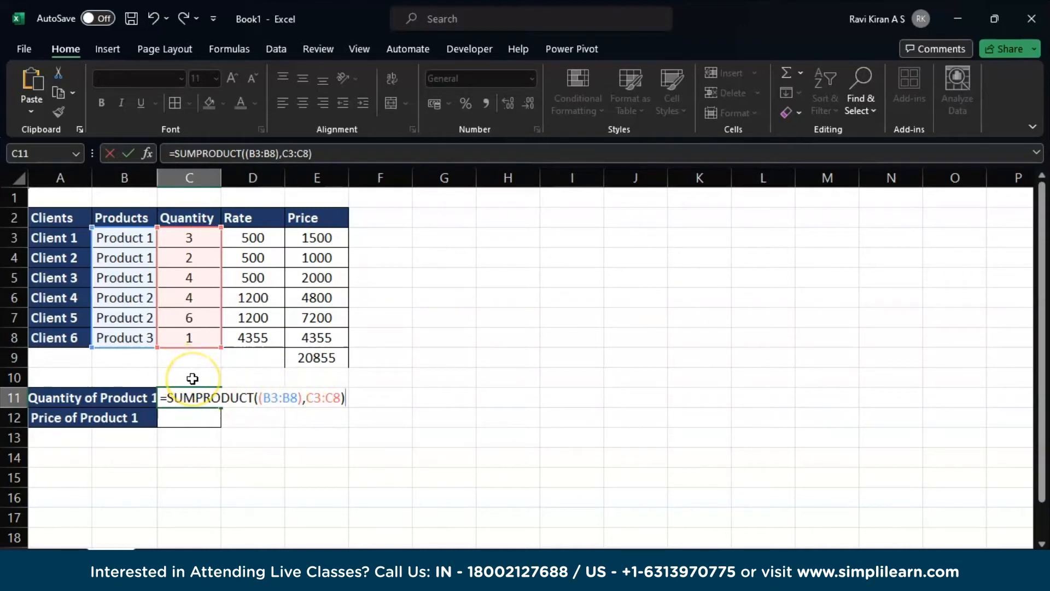
{"action": "key", "text": "Return"}
- Replace the comma between the two ranges in the C11 formula with a multiplication sign, giving =SUMPRODUCT((B3:B8)*C3:C8)
{"action": "left_click", "coordinate": [193, 400]}
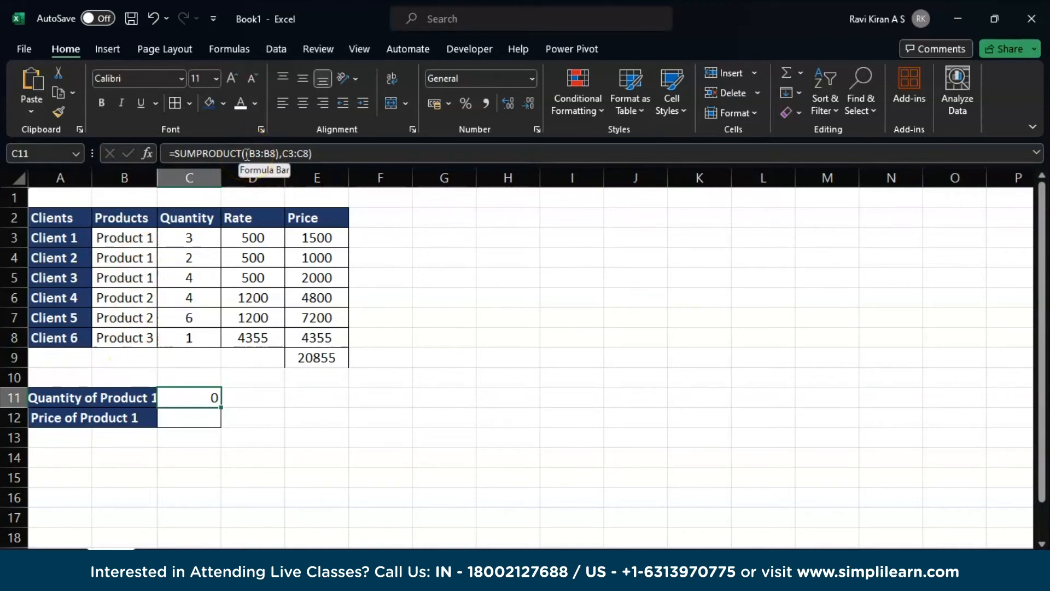
{"action": "left_click", "coordinate": [285, 154]}
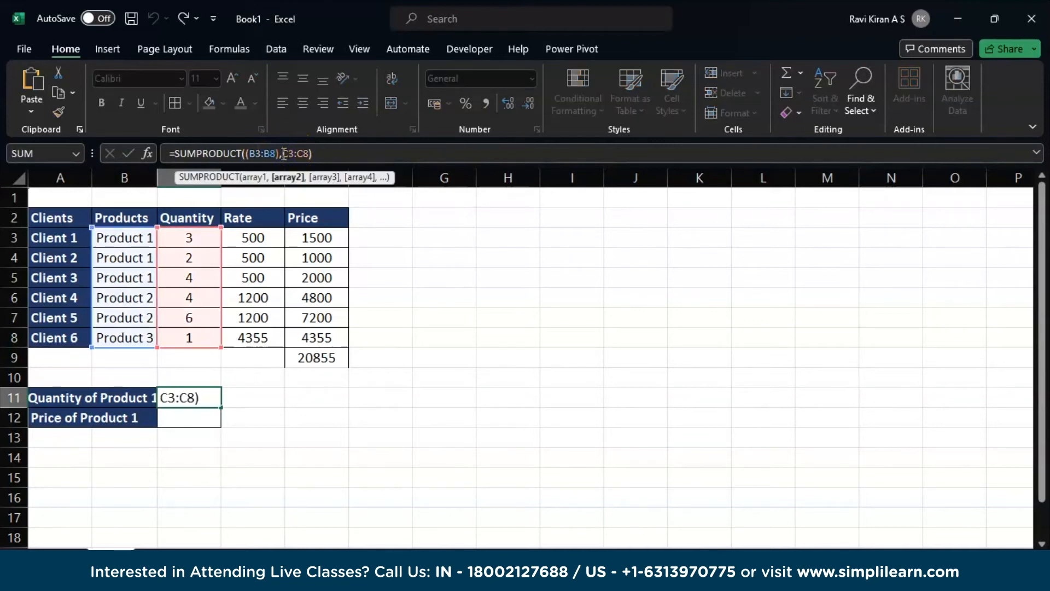
{"action": "key", "text": "BackSpace"}
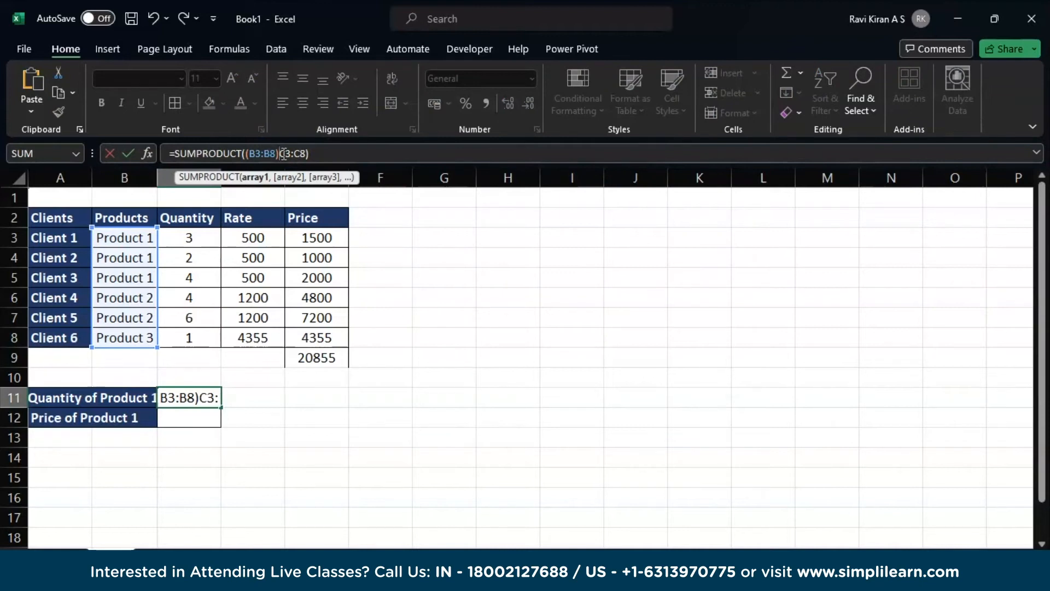
{"action": "type", "text": "*"}
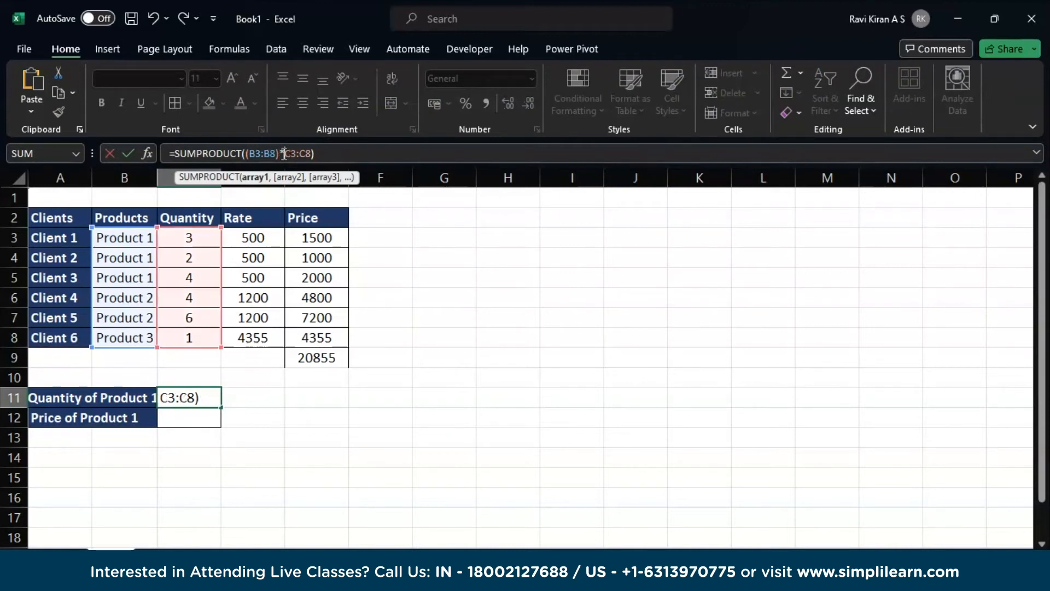
{"action": "key", "text": "Return"}
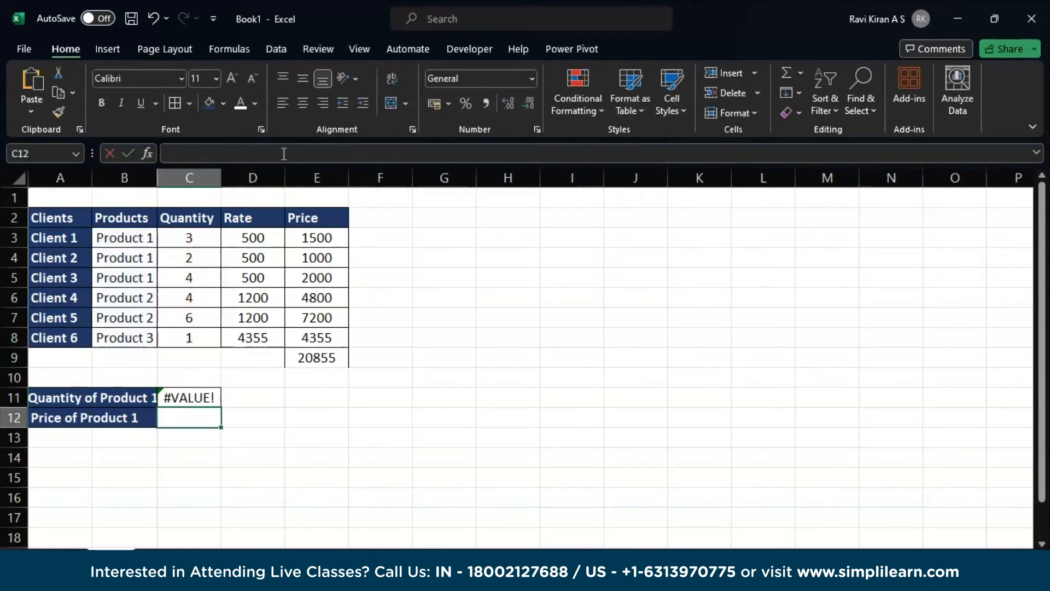
- Try to enclose the C3:C8 range in parentheses in the C11 formula, as =SUMPRODUCT((B3:B8)*(C3:C8))
{"action": "key", "text": "Up"}
{"action": "key", "text": "F2"}
{"action": "type", "text": "("}
{"action": "left_click", "coordinate": [327, 154]}
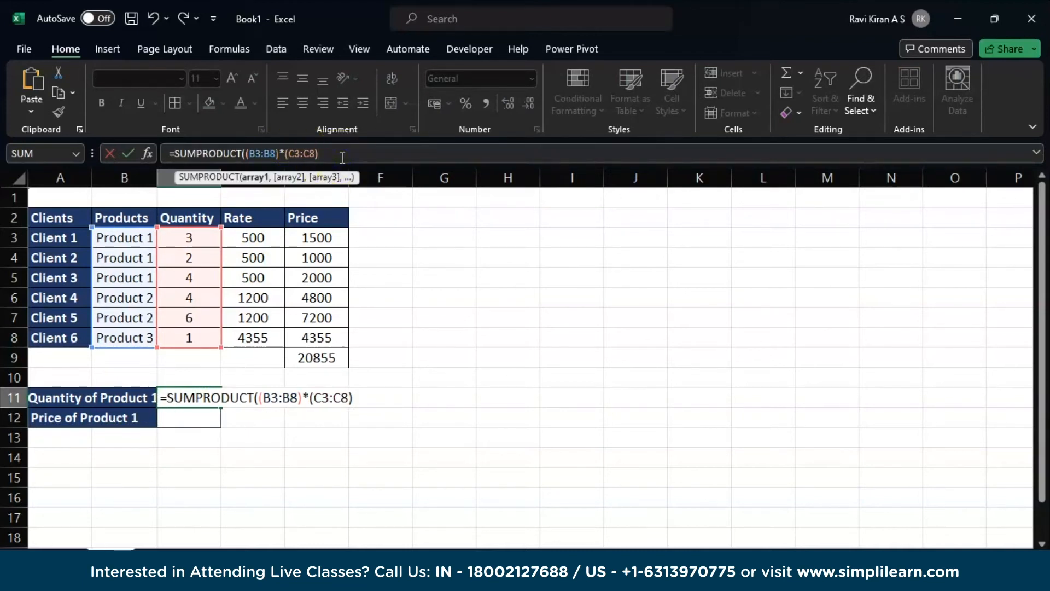
{"action": "type", "text": ")"}
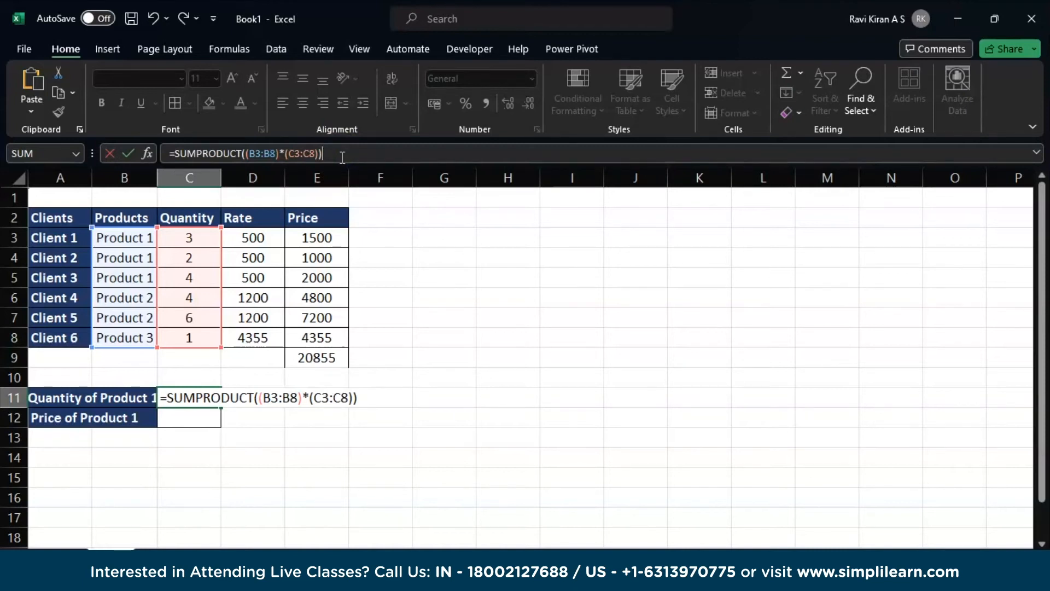
{"action": "key", "text": "Return"}
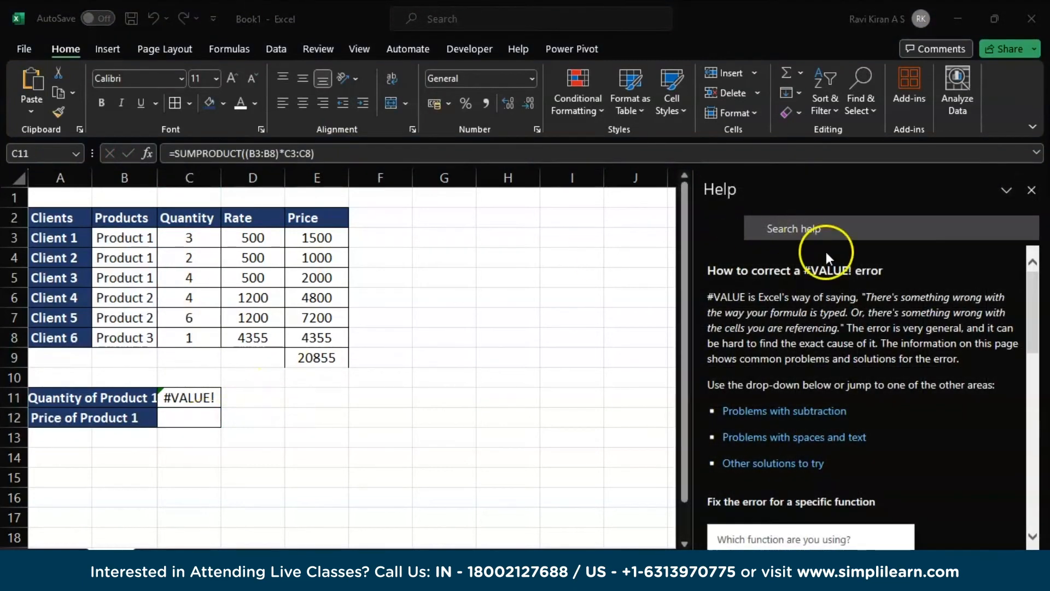
{"action": "left_click", "coordinate": [1032, 190]}
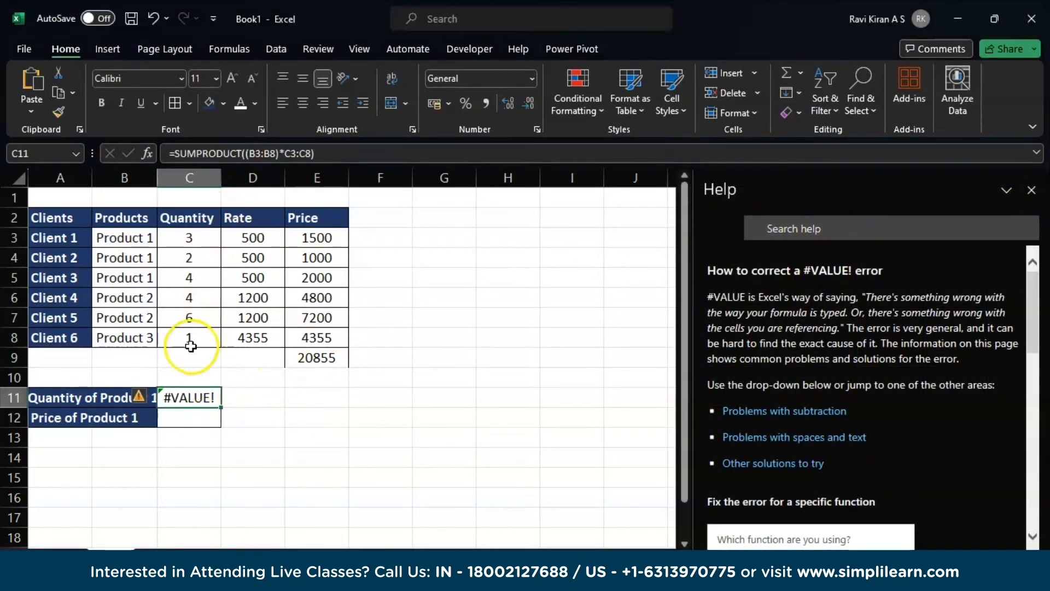
- Copy the Product 1 entry from cell B3 into cell C10 as the lookup criterion
{"action": "left_click", "coordinate": [164, 377]}
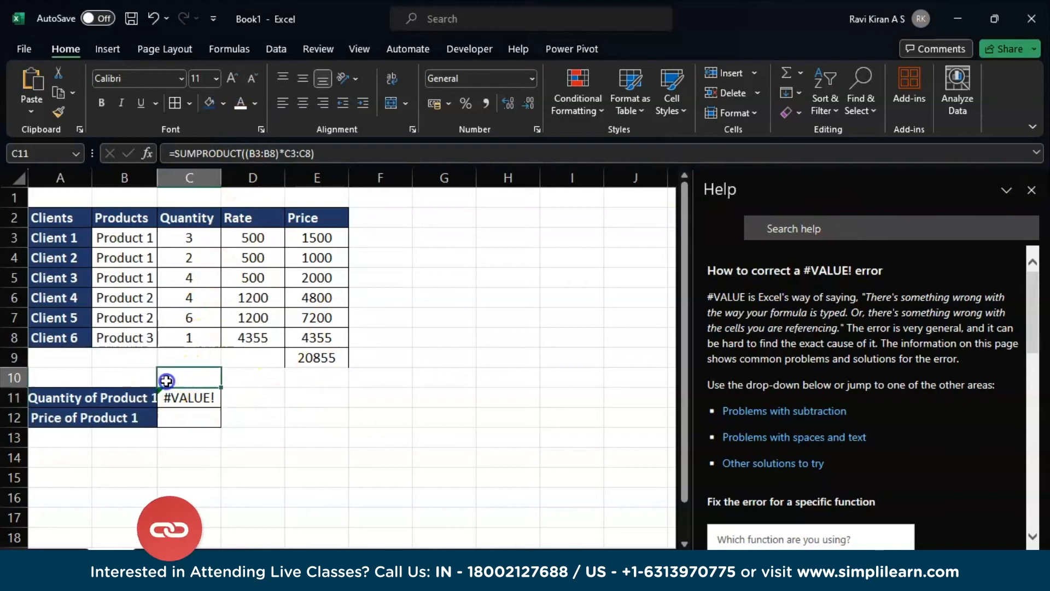
{"action": "left_click", "coordinate": [139, 238]}
{"action": "key", "text": "ctrl+c"}
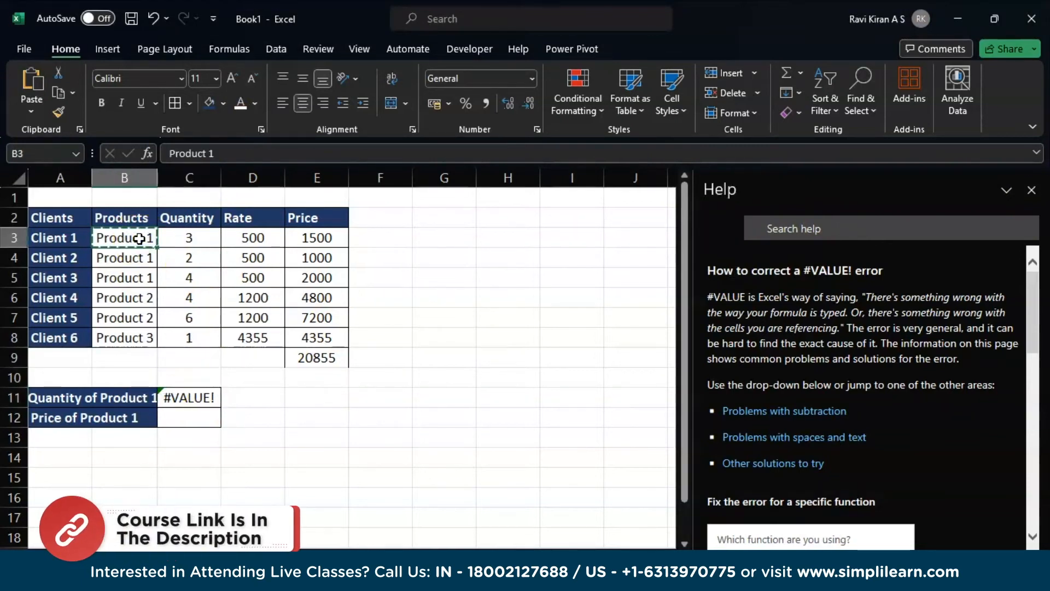
{"action": "left_click", "coordinate": [175, 376]}
{"action": "key", "text": "ctrl+v"}
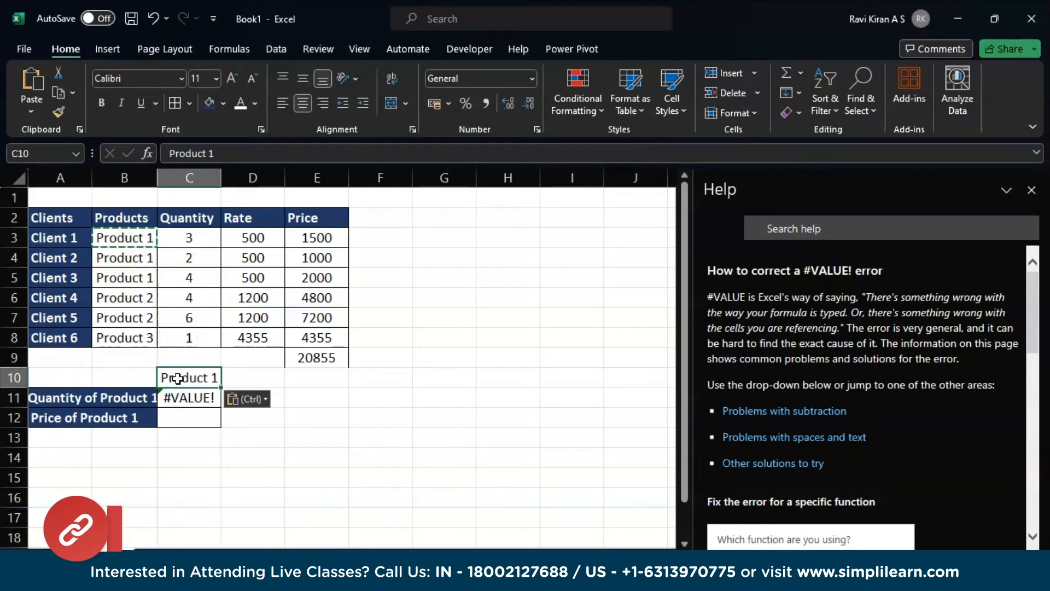
- Add the criterion =C10 to the product range in C11, making =SUMPRODUCT((B3:B8=C10)*C3:C8), and close the help
{"action": "double_click", "coordinate": [182, 398]}
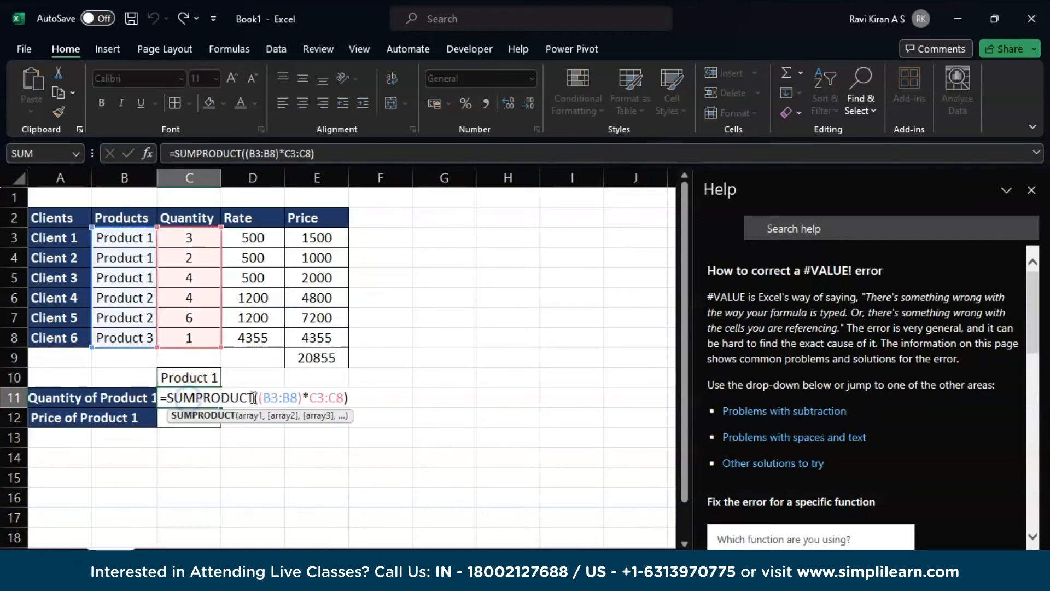
{"action": "left_click", "coordinate": [298, 397]}
{"action": "type", "text": "="}
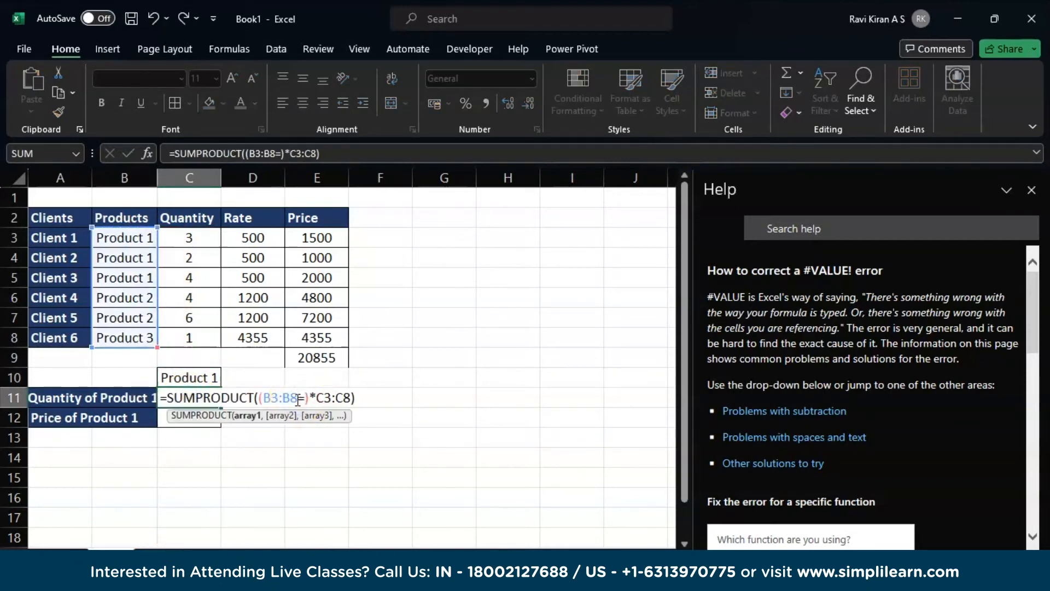
{"action": "left_click", "coordinate": [213, 380]}
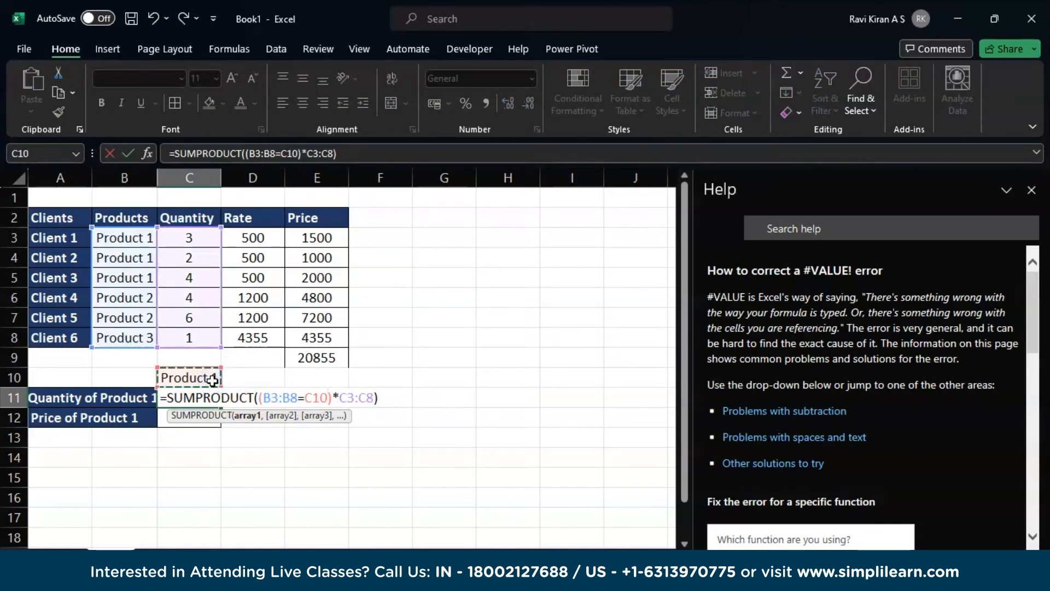
{"action": "key", "text": "Return"}
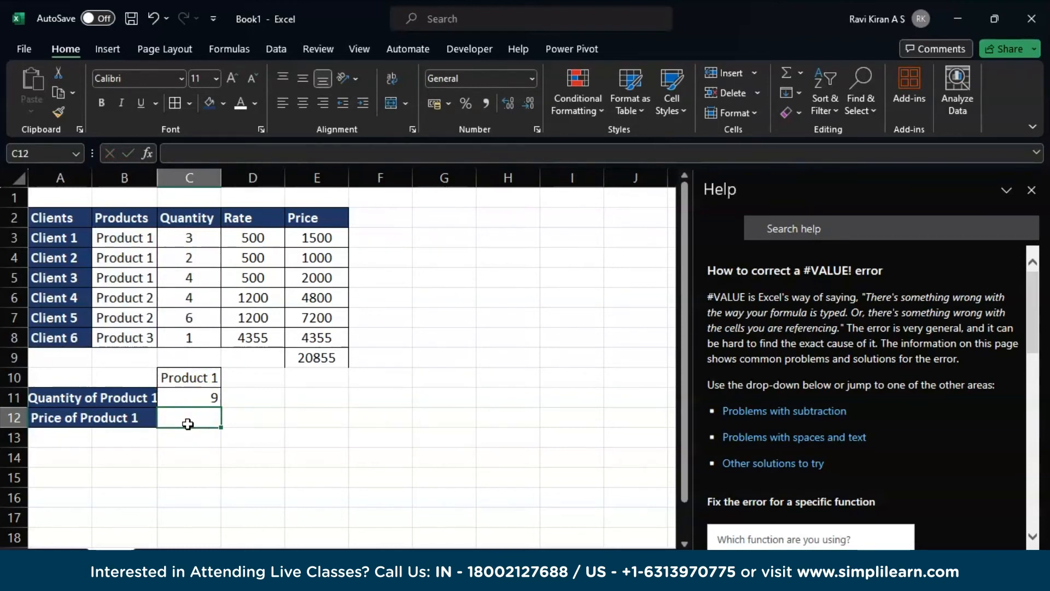
{"action": "left_click", "coordinate": [1032, 191]}
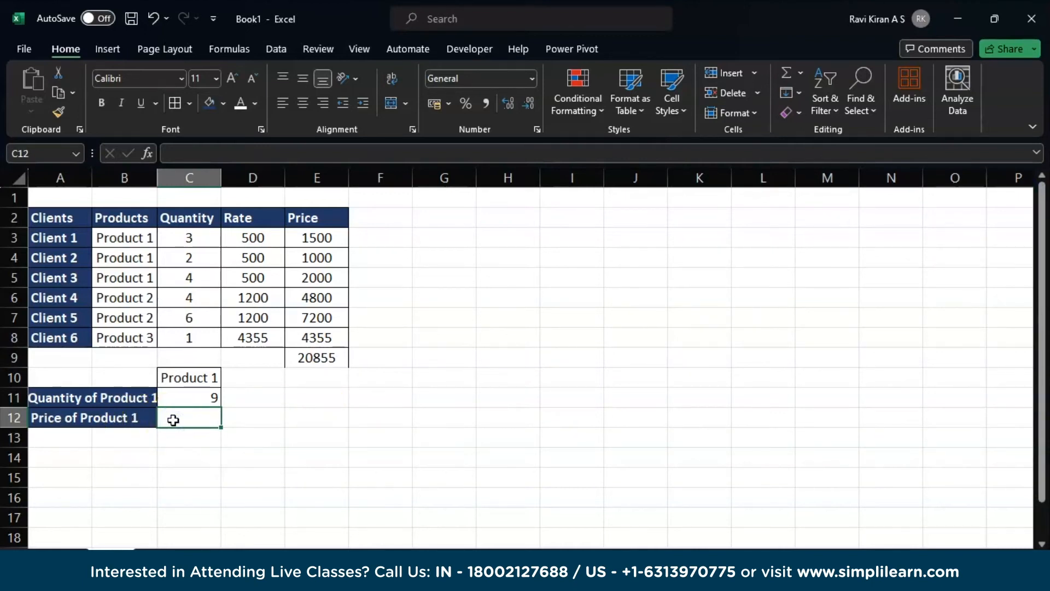
- Begin a SUMPRODUCT formula in cell C12 for the price of Product 1
{"action": "type", "text": "=sum"}
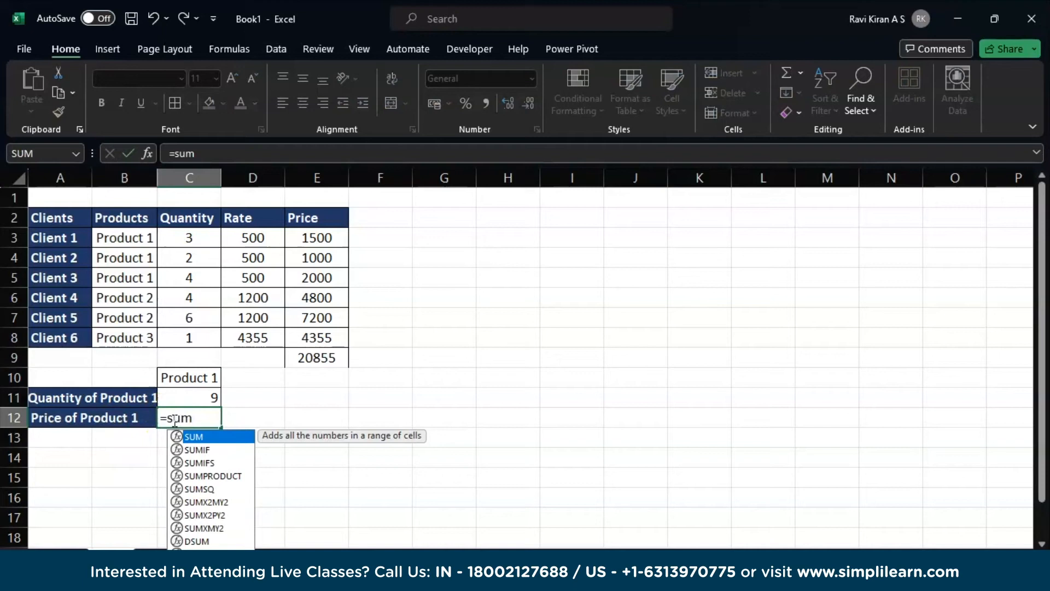
{"action": "key", "text": "Down"}
{"action": "key", "text": "Down"}
{"action": "key", "text": "Down"}
{"action": "type", "text": "q"}
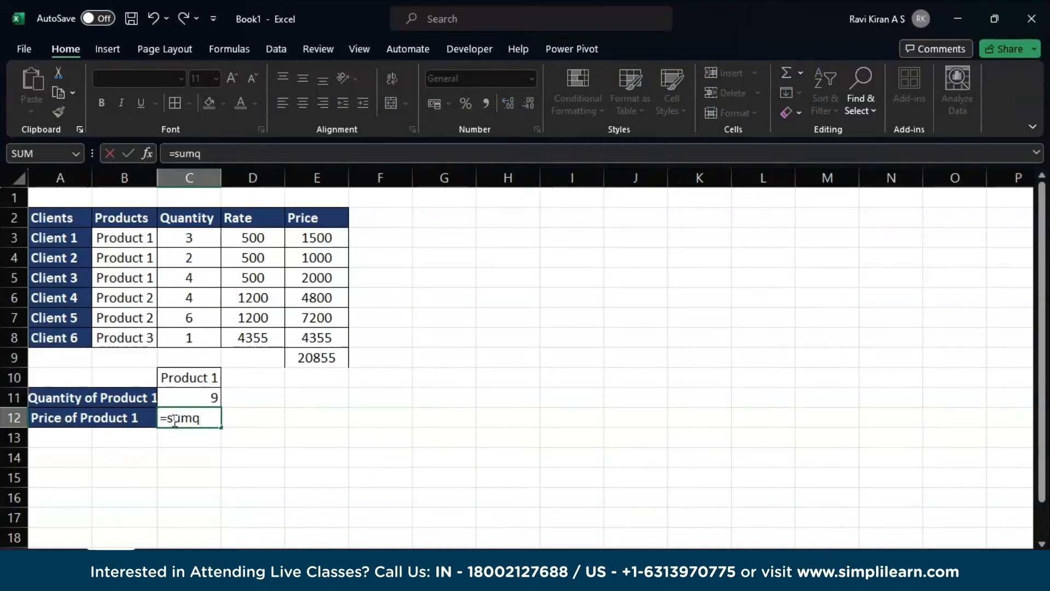
{"action": "key", "text": "BackSpace"}
{"action": "key", "text": "Down"}
{"action": "key", "text": "Down"}
{"action": "key", "text": "Down"}
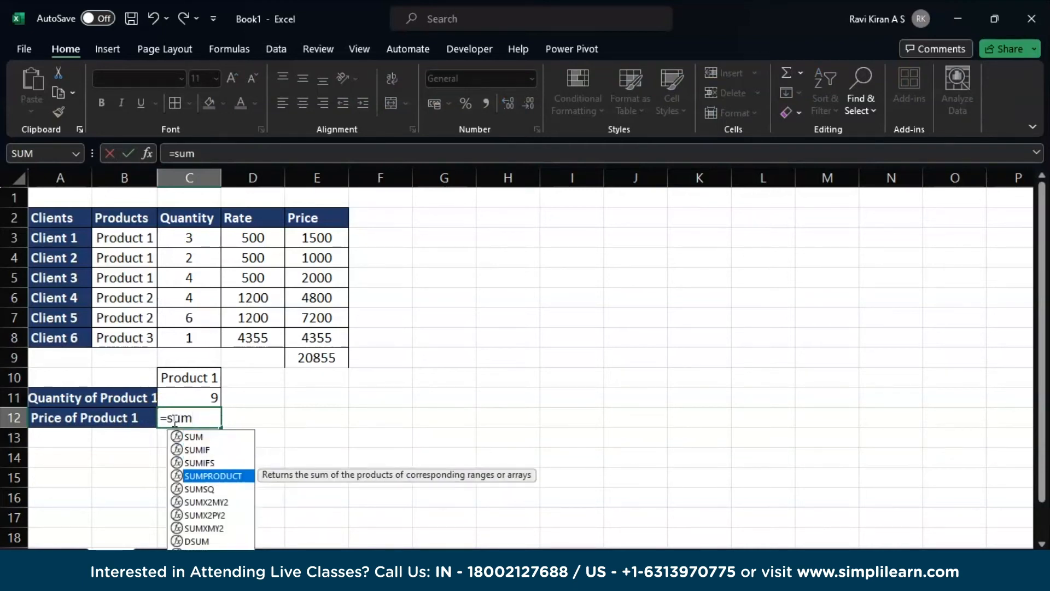
{"action": "key", "text": "Tab"}
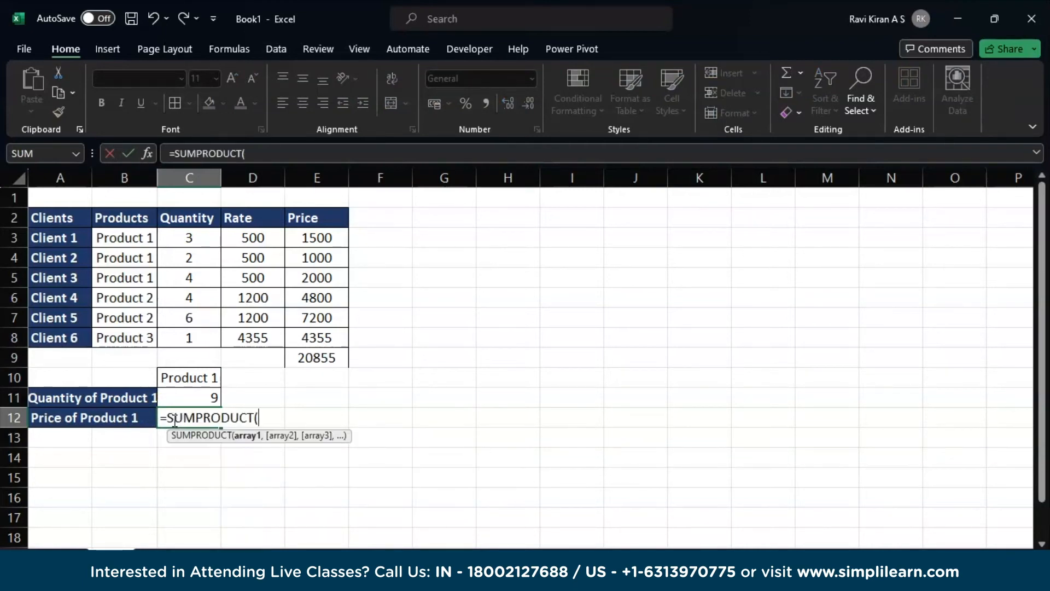
- Add the parenthesised condition (B3:B8=C10) as the first part of the SUMPRODUCT formula in C12
{"action": "left_click_drag", "start_coordinate": [133, 237], "coordinate": [136, 331]}
{"action": "type", "text": "="}
{"action": "left_click", "coordinate": [194, 376]}
{"action": "type", "text": ")"}
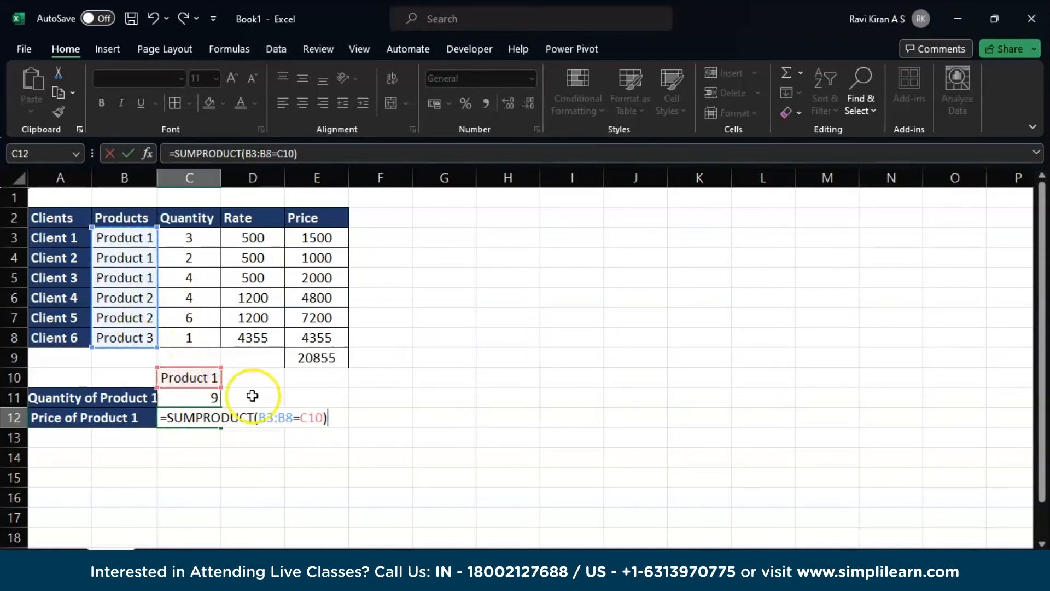
{"action": "left_click", "coordinate": [261, 418]}
{"action": "type", "text": "("}
{"action": "left_click", "coordinate": [335, 417]}
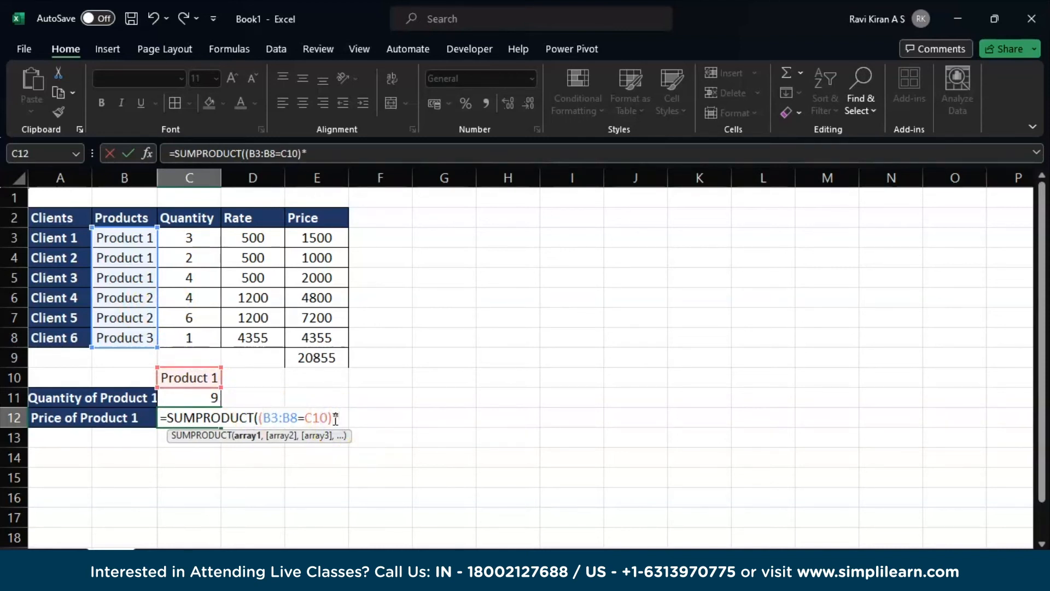
- Multiply the condition by the rates D3:D8 and quantities C3:C8, completing C12 as =SUMPRODUCT((B3:B8=C10)*D3:D8*C3:C8), and reselect C12
{"action": "type", "text": "*"}
{"action": "left_click_drag", "start_coordinate": [266, 237], "coordinate": [259, 336]}
{"action": "type", "text": "*"}
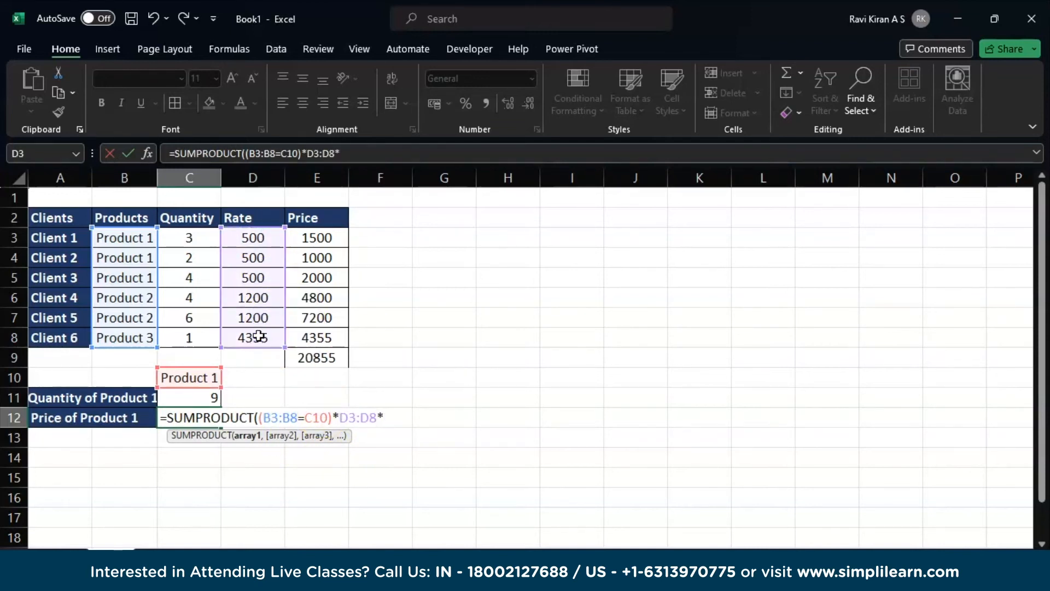
{"action": "left_click_drag", "start_coordinate": [195, 237], "coordinate": [192, 338]}
{"action": "type", "text": ")"}
{"action": "key", "text": "Return"}
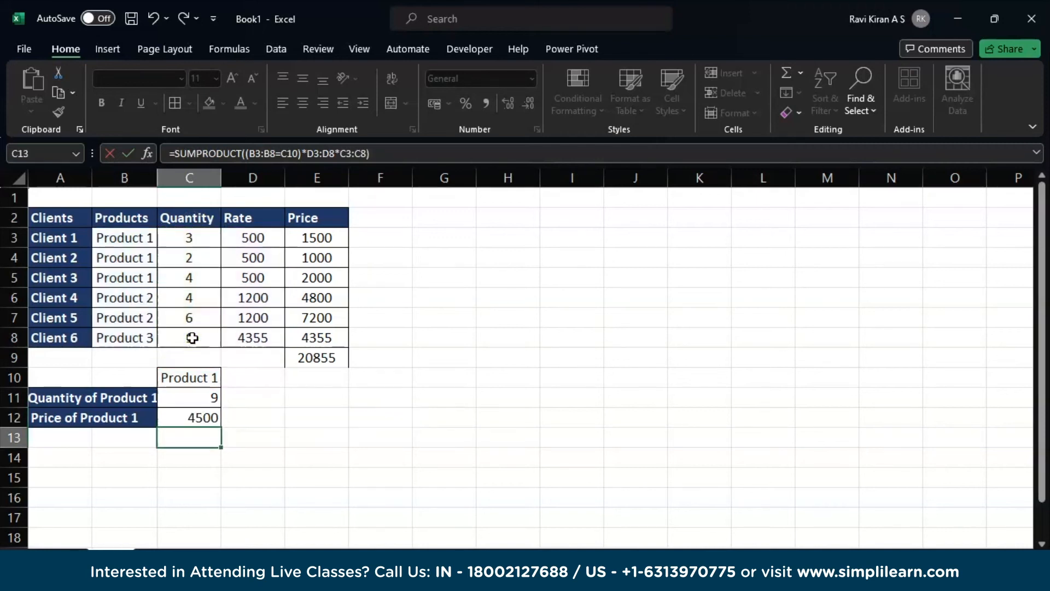
{"action": "left_click", "coordinate": [203, 417]}
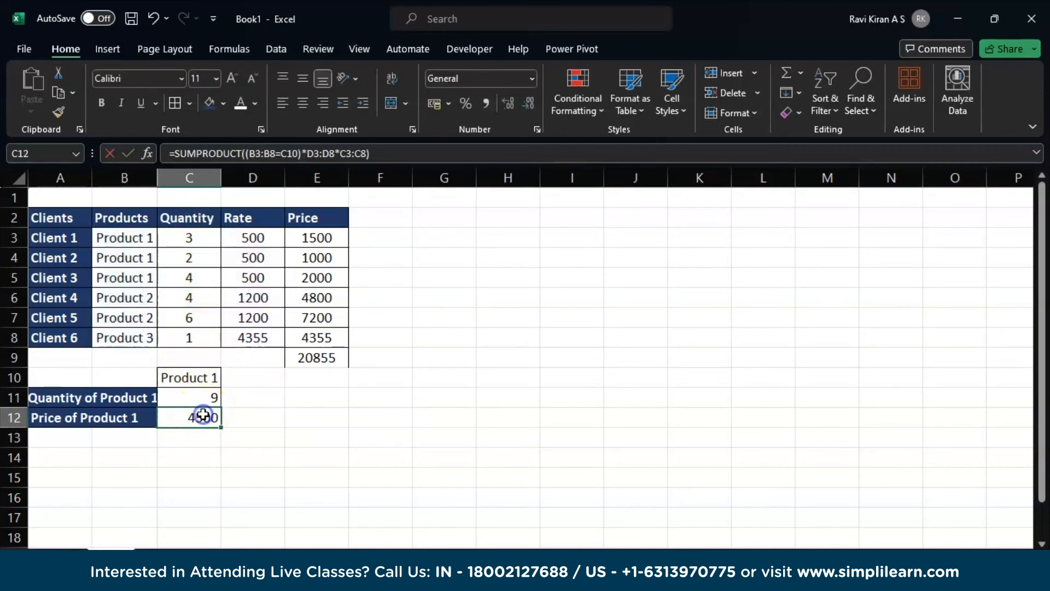